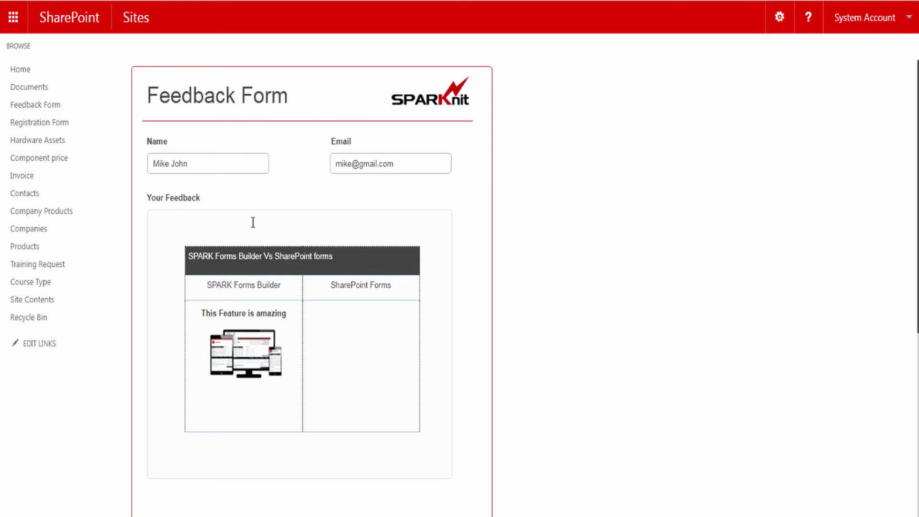
- Activate the example's Your Feedback rich-text editor and show its Insert ribbon before leaving the form
left_click(215, 217)
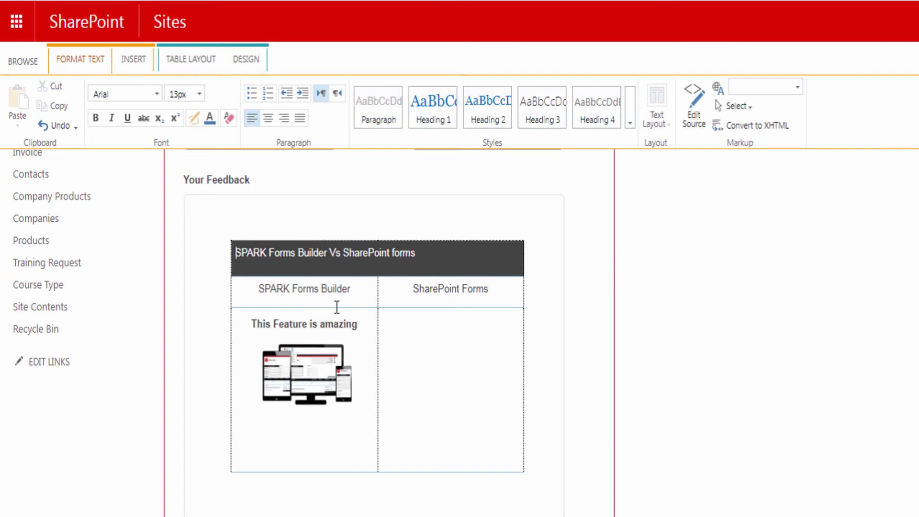
left_click(128, 61)
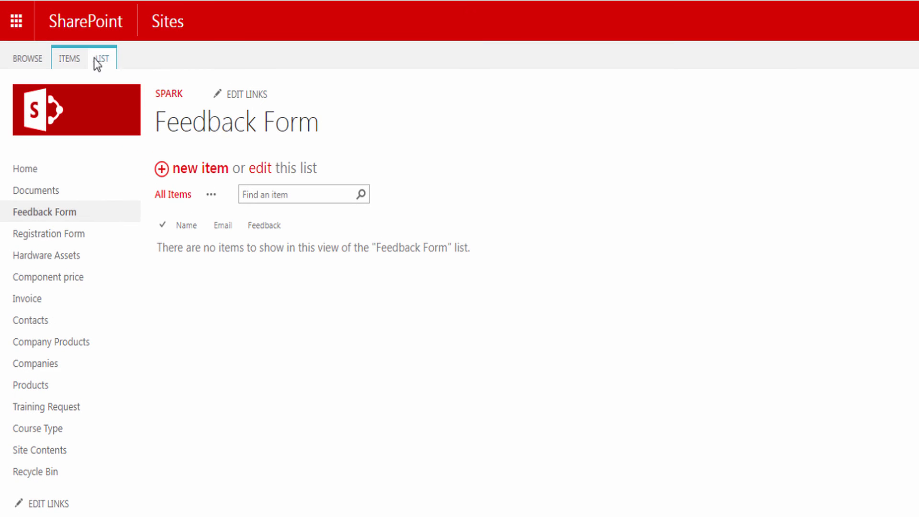
- Launch SPARK Forms Builder for the Feedback Form list from the LIST ribbon
left_click(101, 59)
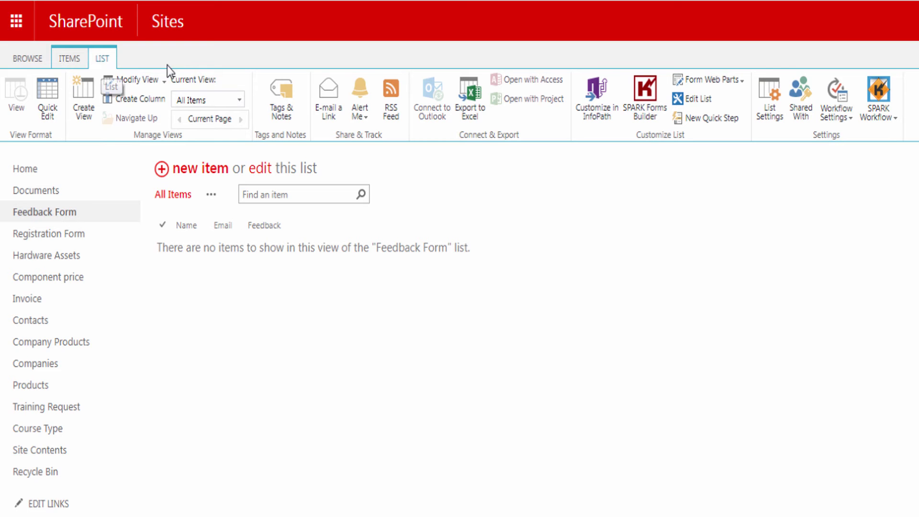
left_click(650, 101)
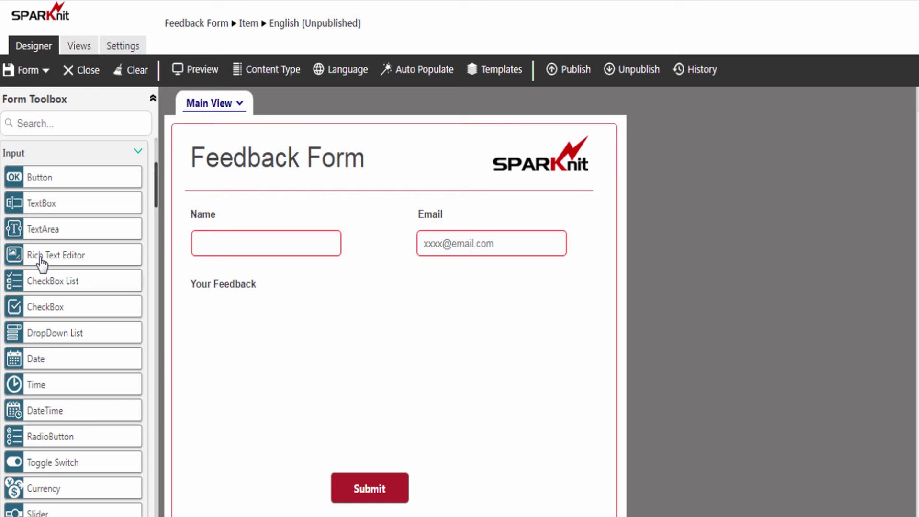
- Place a Rich Text Editor under Your Feedback and set its width to 518
left_click_drag(42, 263, 199, 306)
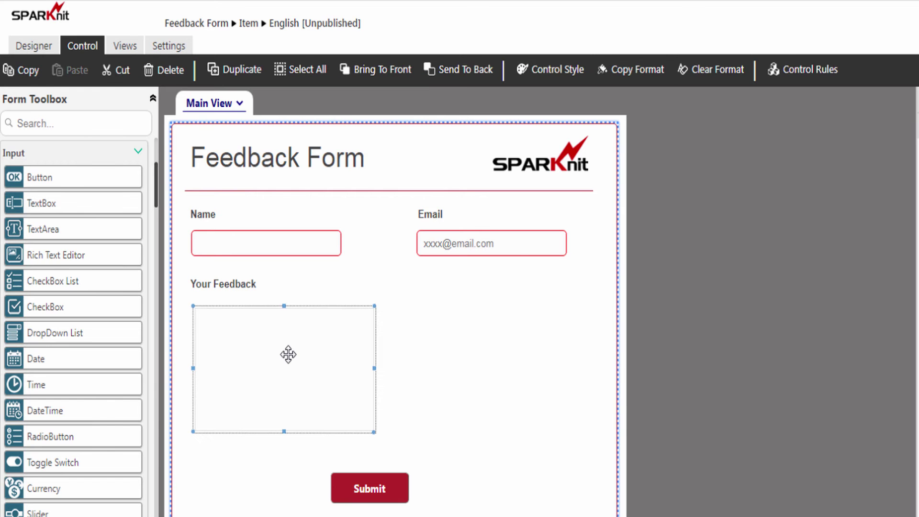
left_click(550, 76)
double_click(813, 168)
type("518")
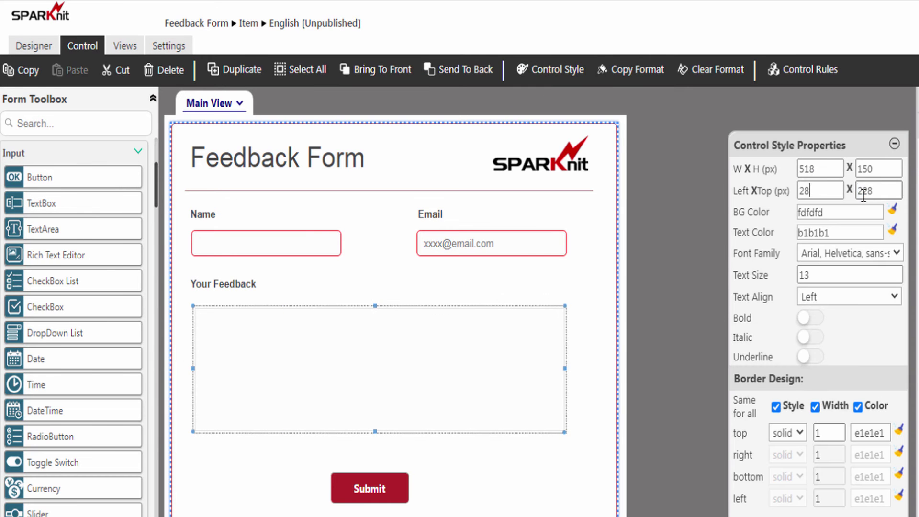
left_click(895, 145)
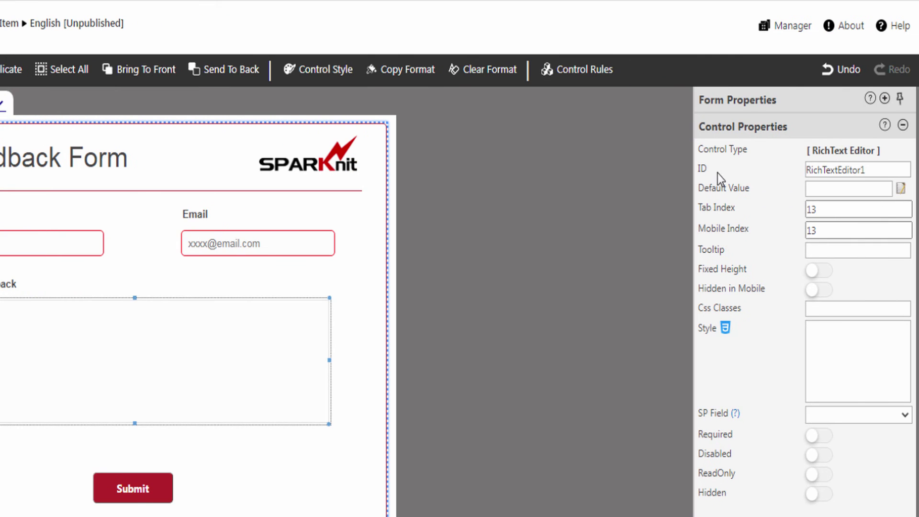
- Rename the editor to RichTextEditorFeedBack, bind it to the Feedback field, and make it required
double_click(835, 171)
type("RichTextEditorFeedBack")
left_click(823, 415)
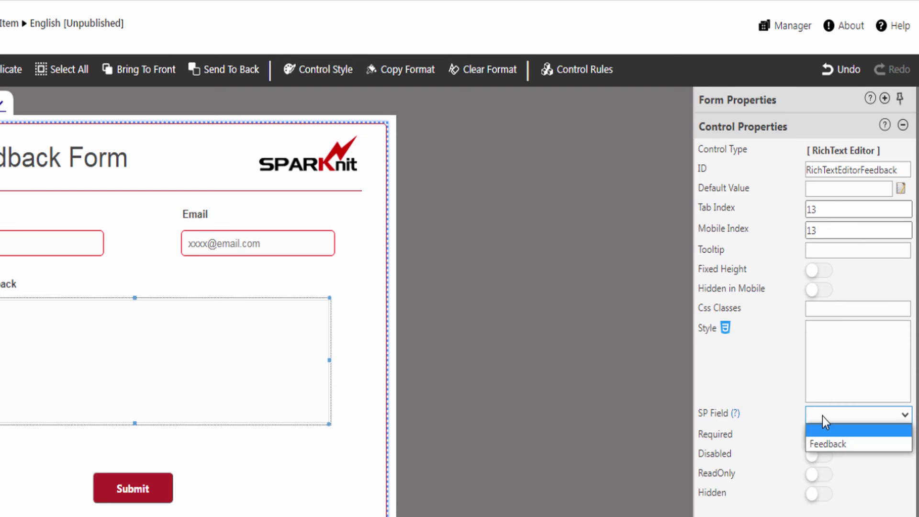
left_click(838, 441)
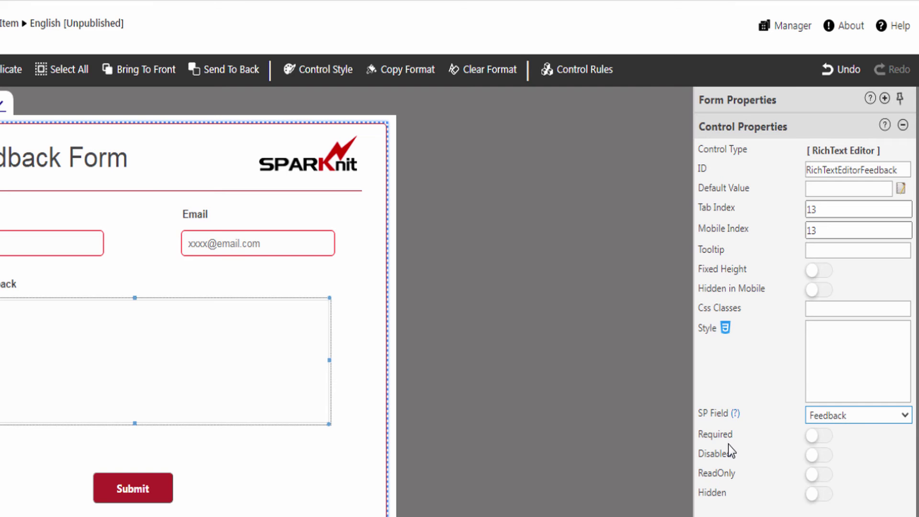
left_click(823, 437)
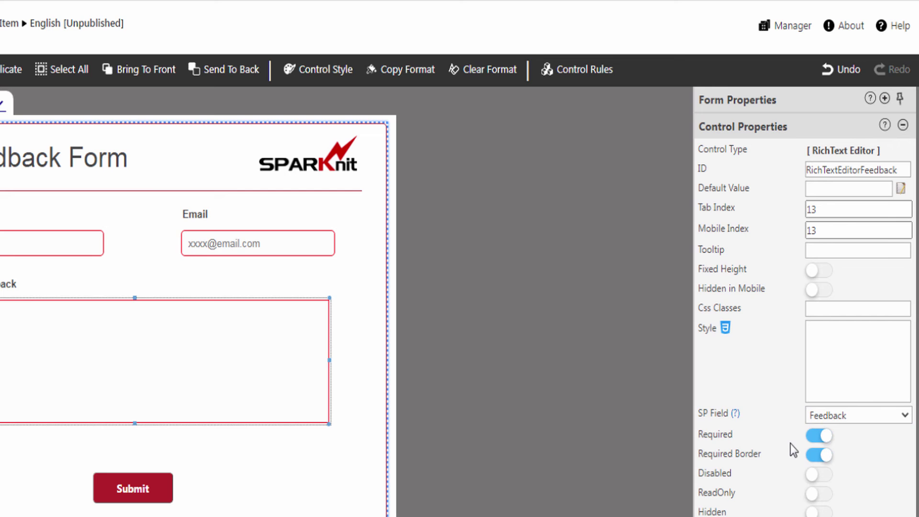
- Give the feedback editor a white background and a 5 px border radius in Style Builder
left_click(725, 327)
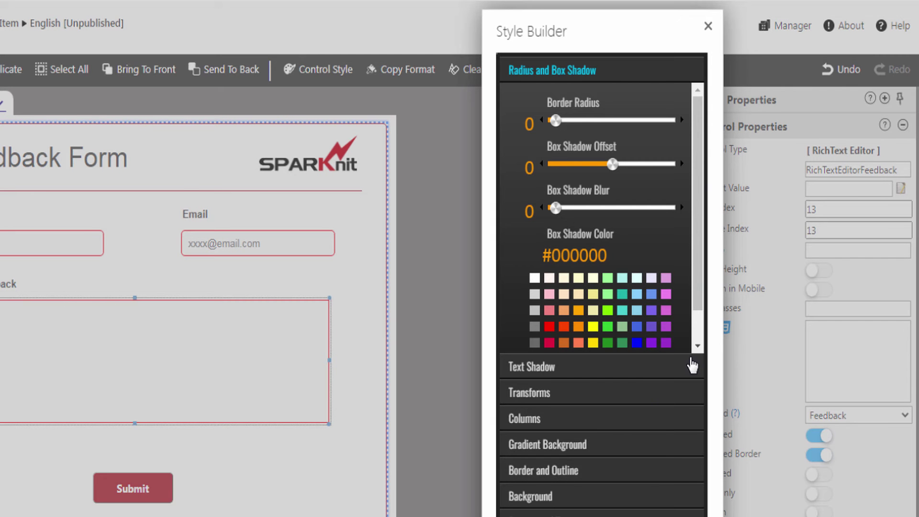
left_click(530, 497)
left_click(535, 302)
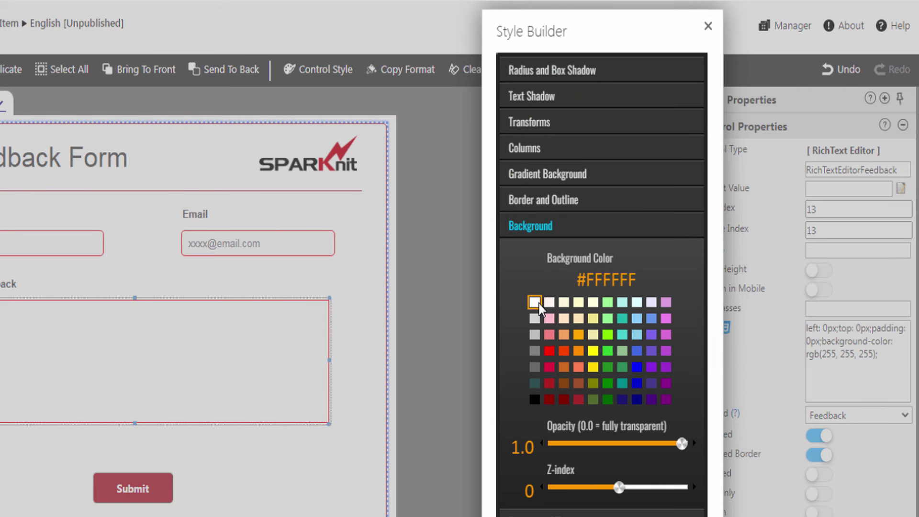
left_click(532, 77)
left_click_drag(550, 120, 567, 120)
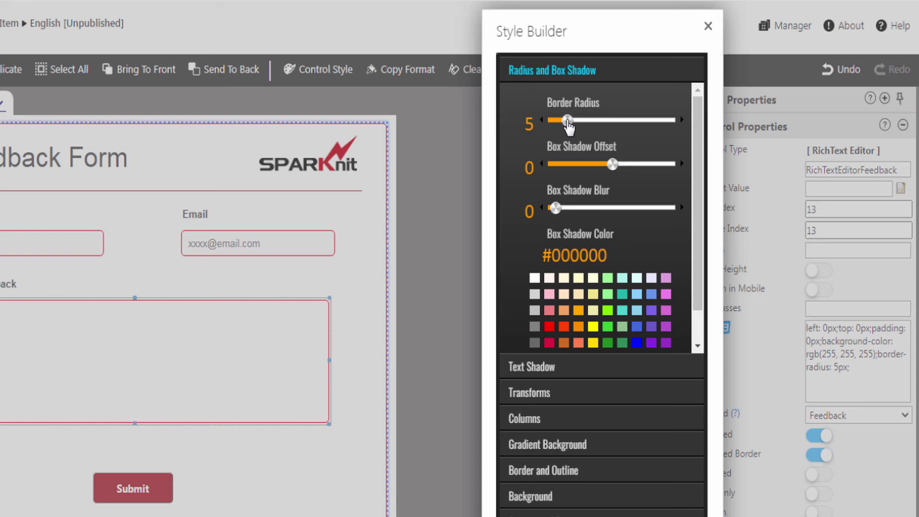
left_click(709, 29)
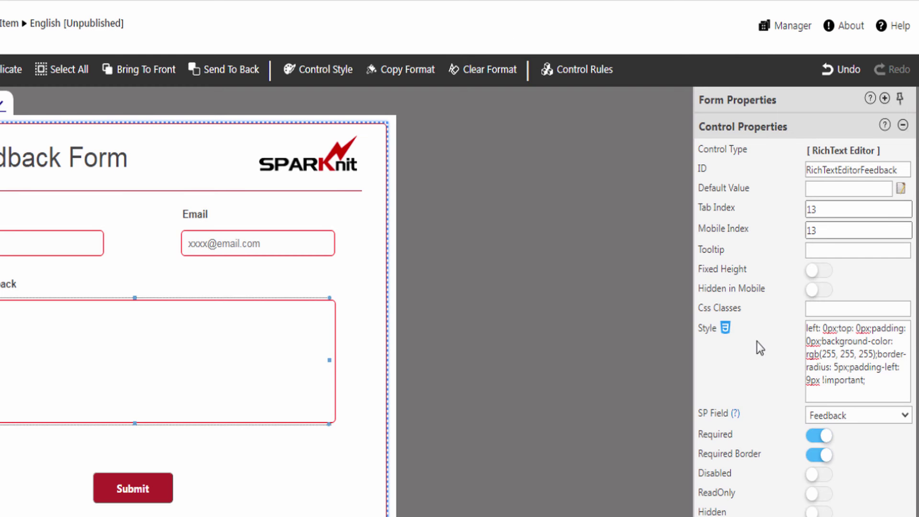
- Check the editor's Control Rules, closing the new rule without saving
left_click(573, 76)
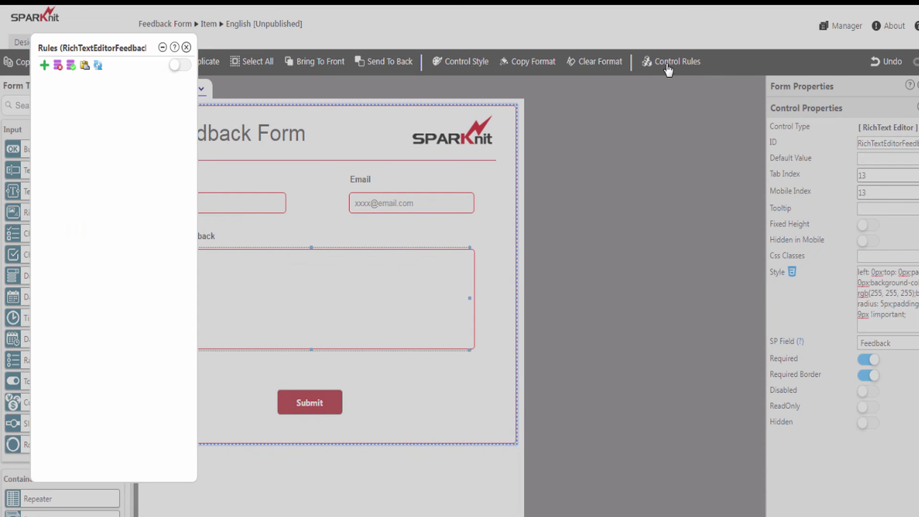
left_click(44, 66)
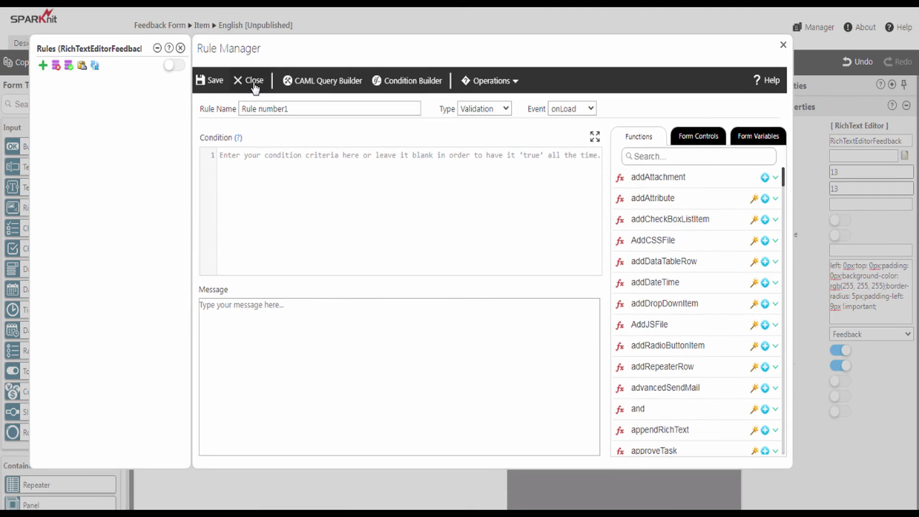
left_click(254, 80)
left_click(180, 48)
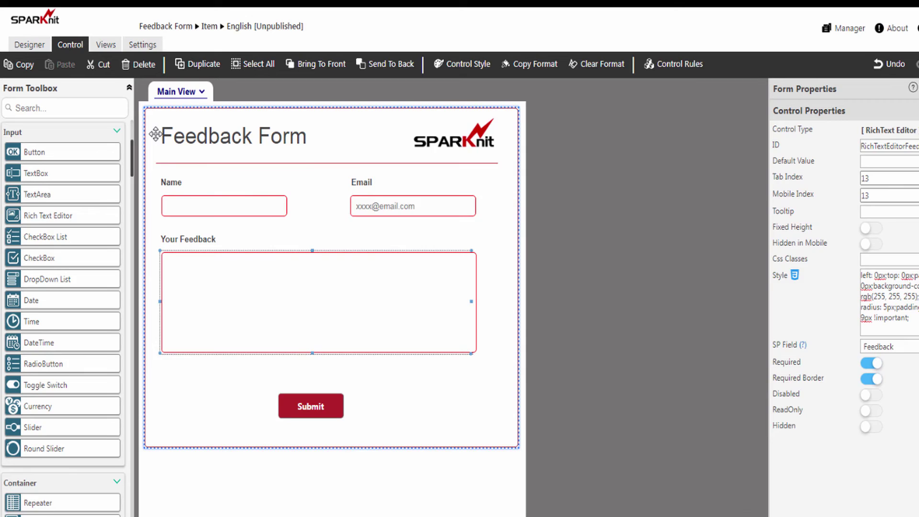
- Publish the Feedback Form and dismiss the success message
left_click(30, 45)
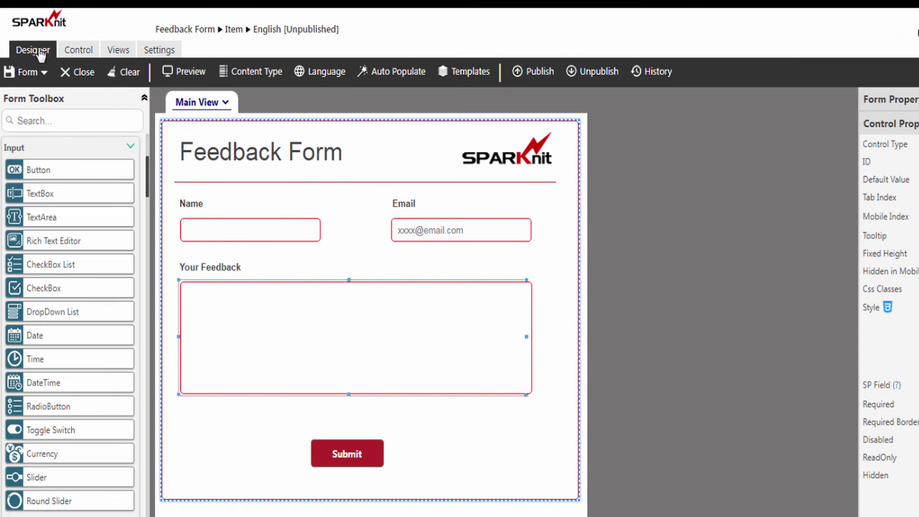
left_click(537, 77)
left_click(493, 359)
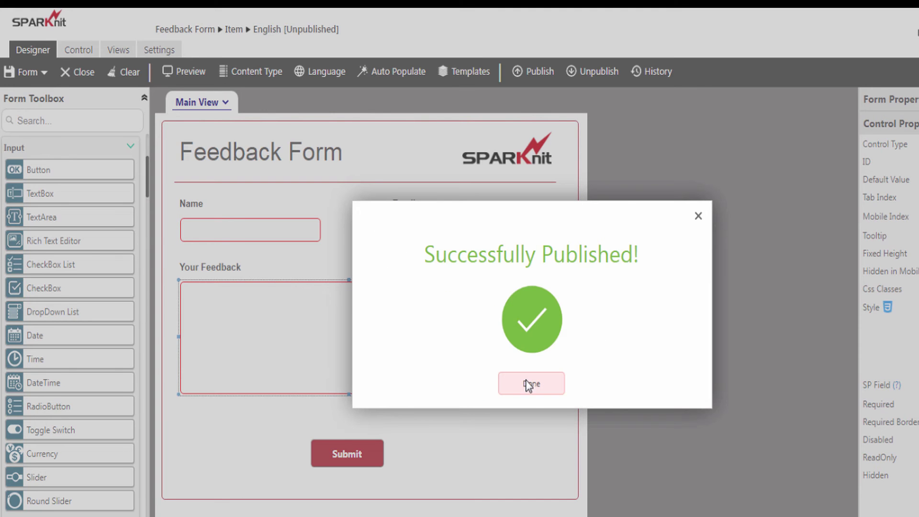
left_click(529, 386)
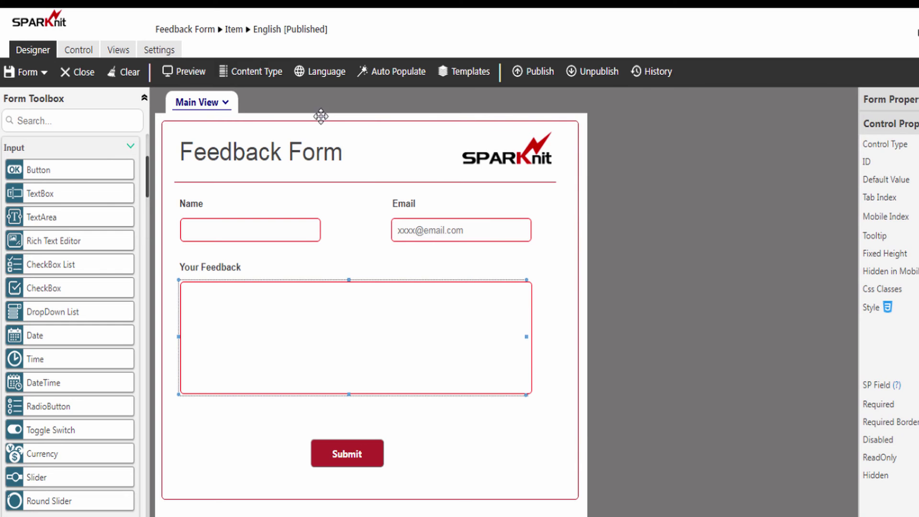
- Start a new Feedback Form entry and fill in the name and email address
left_click(206, 32)
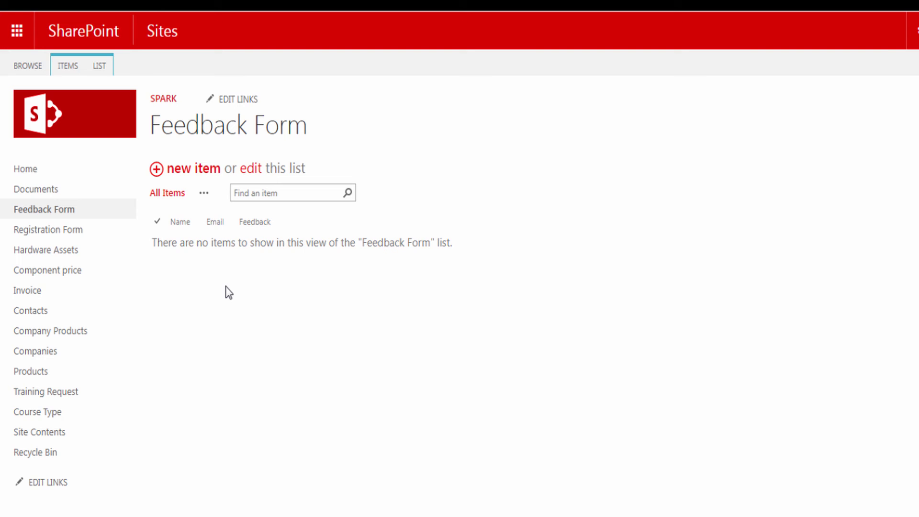
left_click(199, 170)
left_click(209, 196)
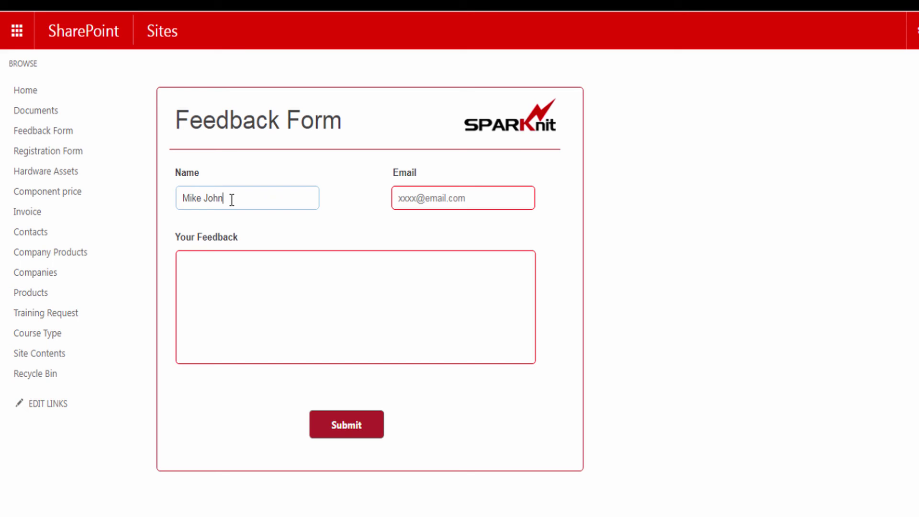
left_click(420, 199)
- Paste 'SPARK Forms Builder Vs SharePoint forms' into Your Feedback and make it bold
left_click(222, 259)
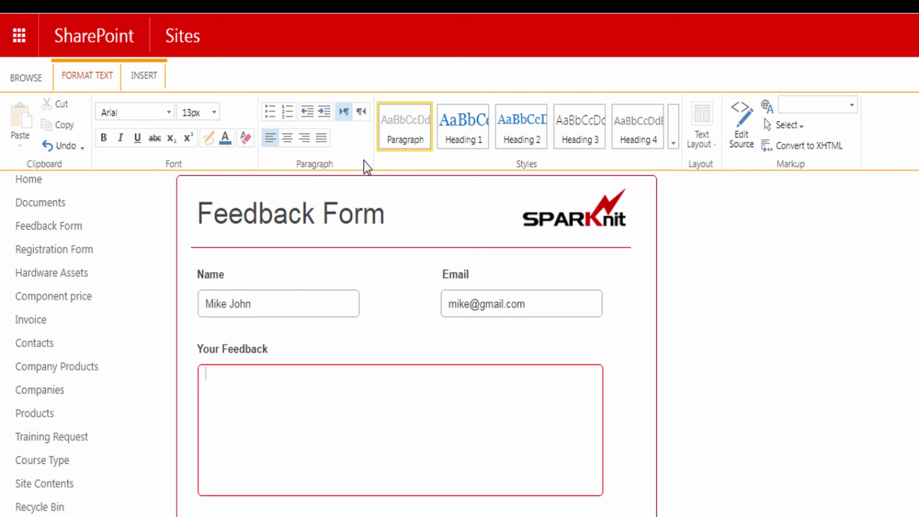
type("SPARK Forms Builder Vs SharePoint forms")
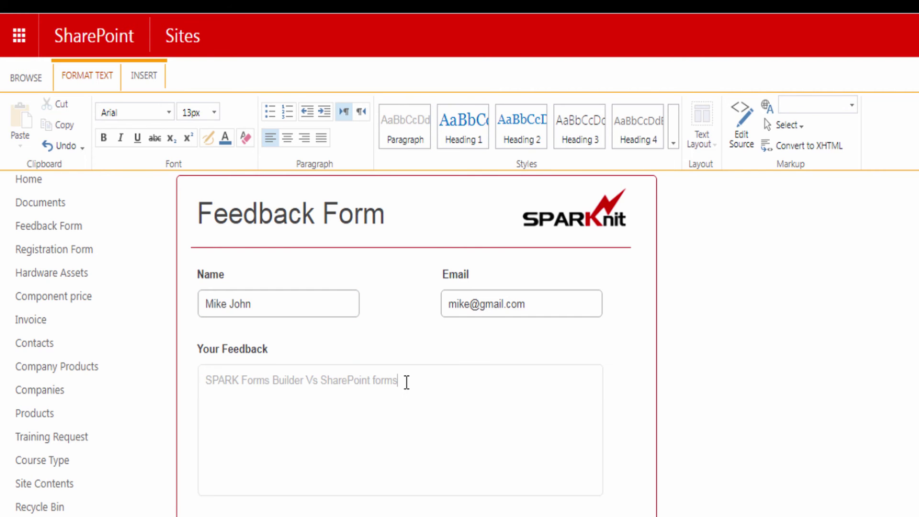
left_click_drag(406, 382, 203, 381)
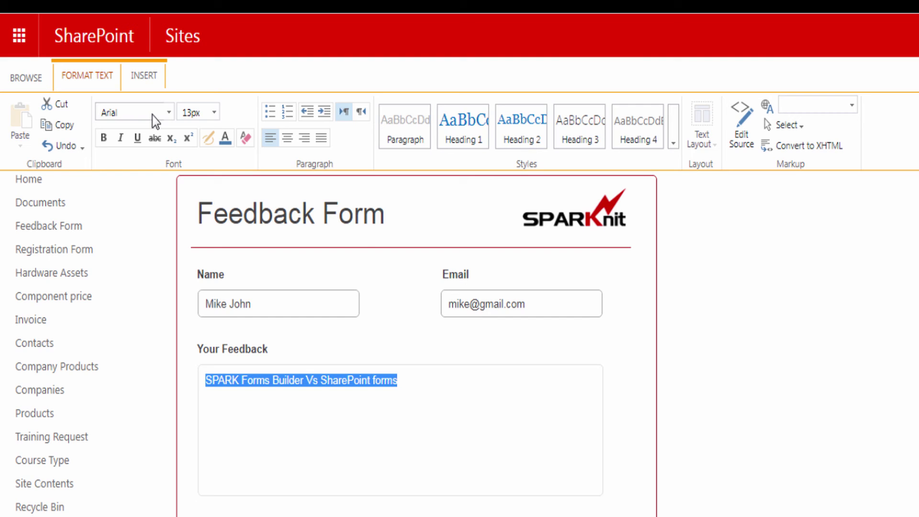
left_click(215, 114)
left_click(215, 114)
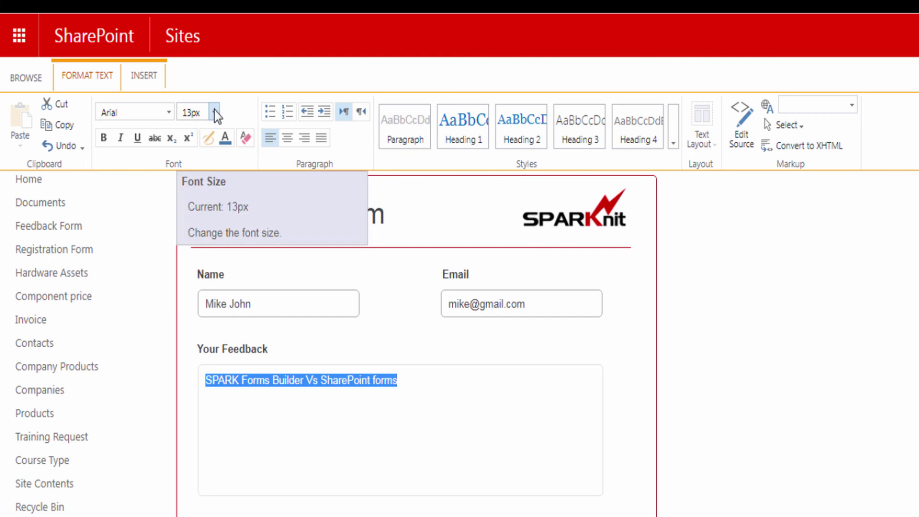
left_click(222, 136)
left_click(103, 137)
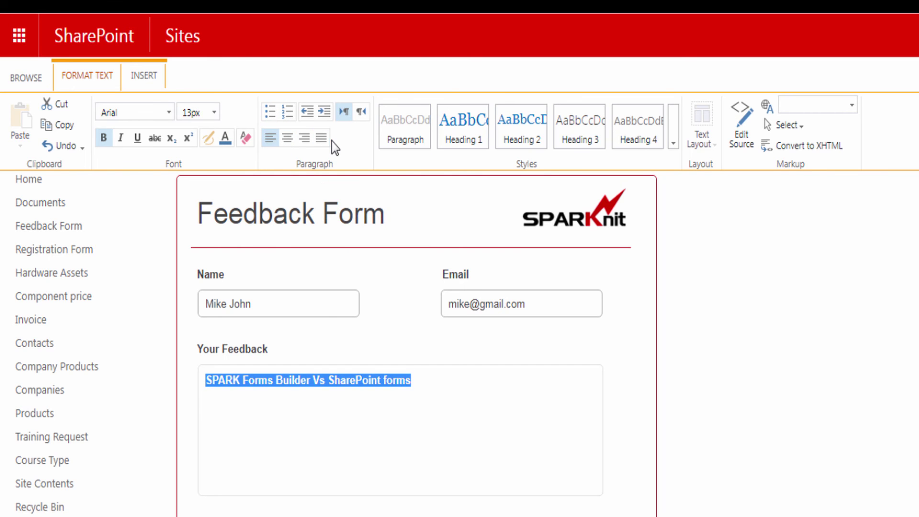
- Add an empty new line below the bold feedback text
left_click(420, 379)
key("Return")
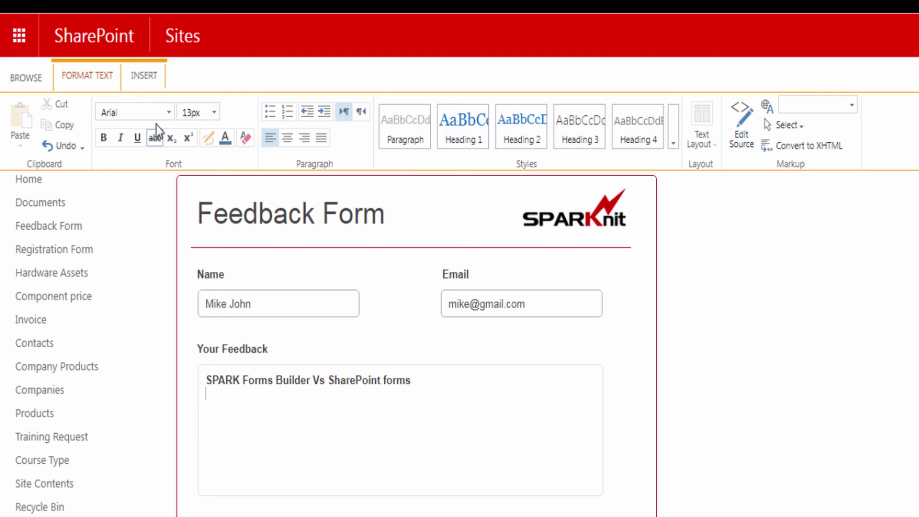
left_click(144, 80)
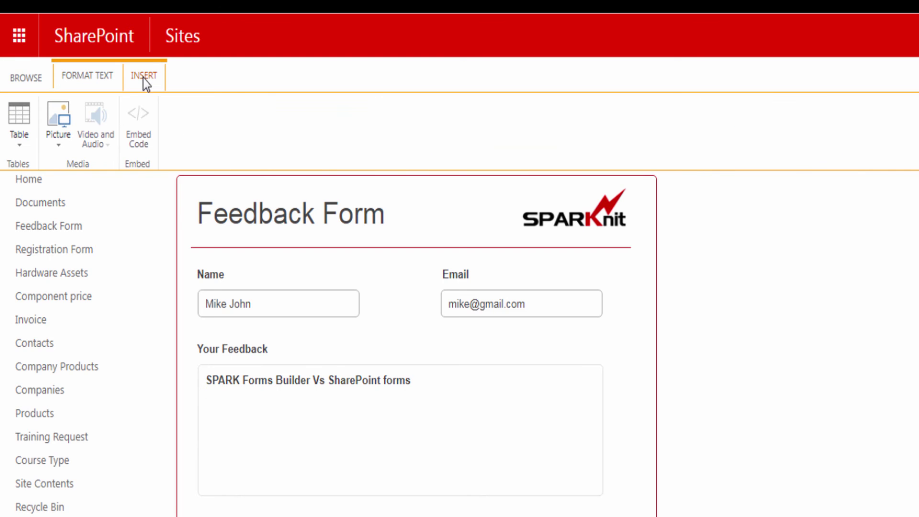
- Insert a two-column, three-row table and merge its first row
left_click(19, 119)
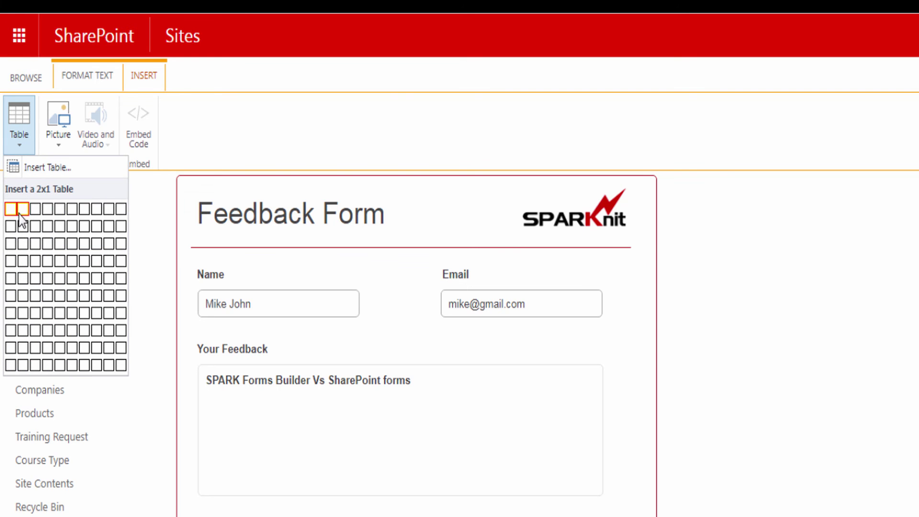
left_click(23, 244)
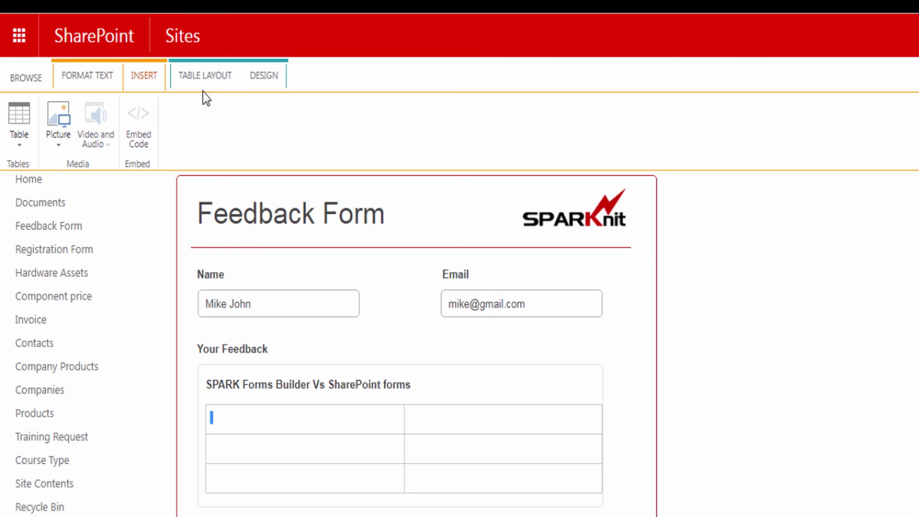
left_click(205, 76)
left_click(28, 120)
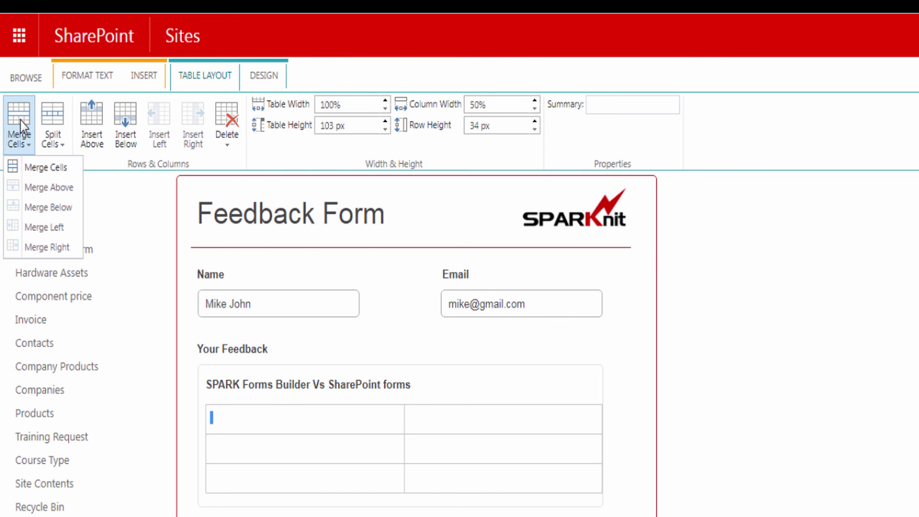
left_click(31, 169)
- Turn on Header Row, apply a dark-header table style, and show grid lines
left_click(262, 76)
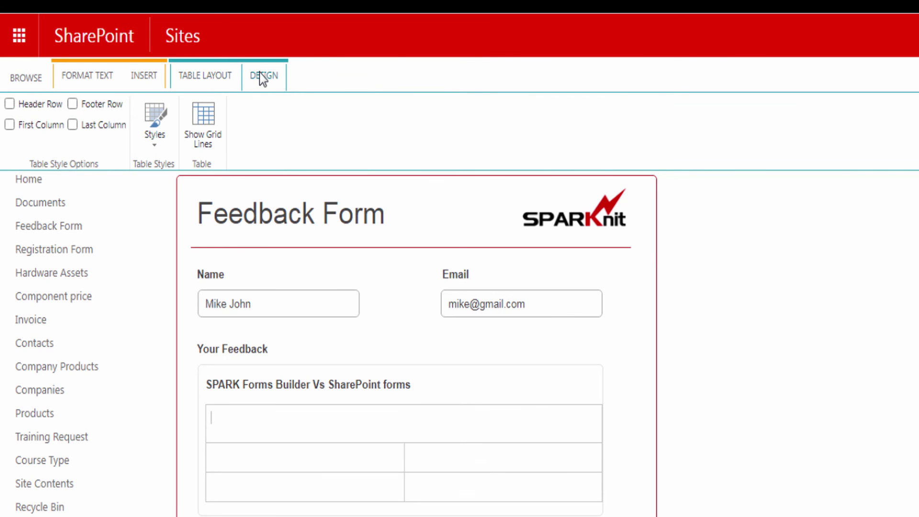
left_click(10, 104)
left_click(148, 138)
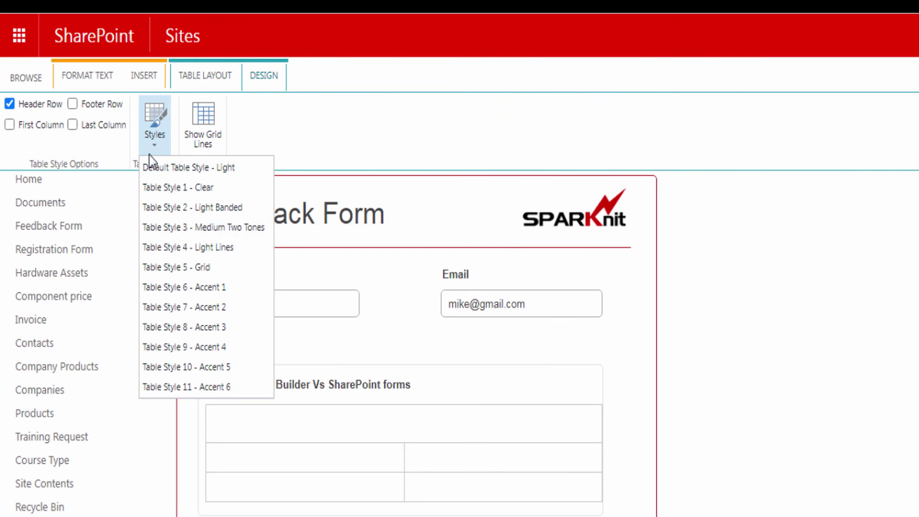
left_click(180, 198)
left_click(197, 134)
- Move the heading into the header cell and add titles 'SPARK Forms Builder' and 'SharePoint Forms'
left_click_drag(412, 385, 208, 387)
key("ctrl+x")
left_click(268, 424)
key("ctrl+v")
type("SPARK Forms Builder")
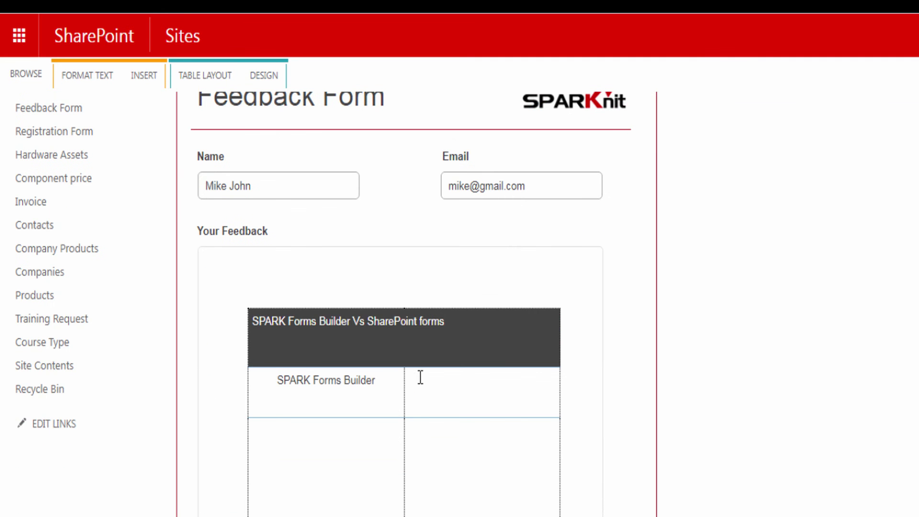
key("Tab")
type("SharePoint Forms")
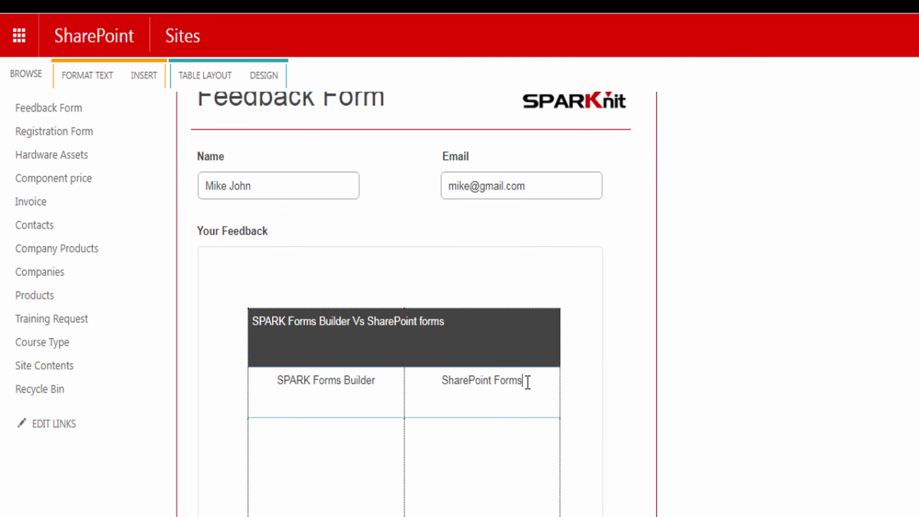
- Type 'This Feature is amazing' under SPARK Forms Builder and make it bold
left_click(347, 426)
type("This Feature is amazing")
left_click_drag(383, 425, 283, 421)
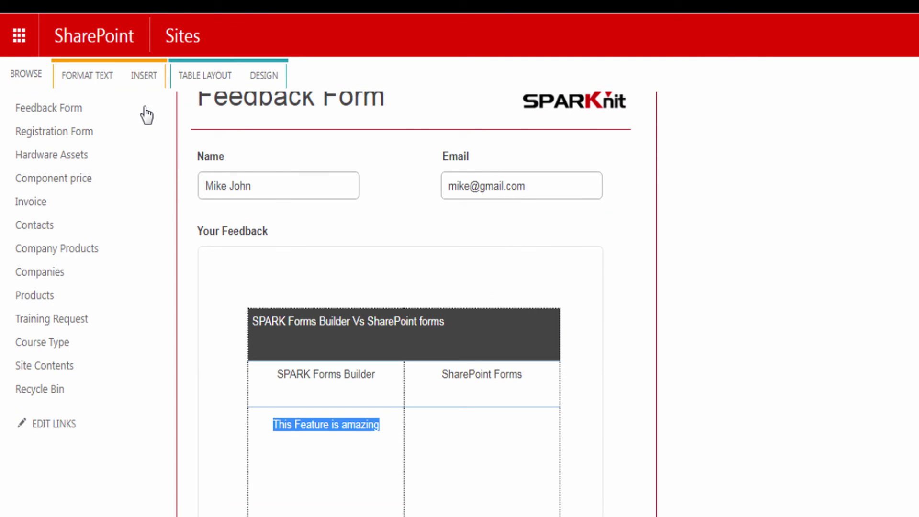
left_click(87, 75)
left_click(103, 138)
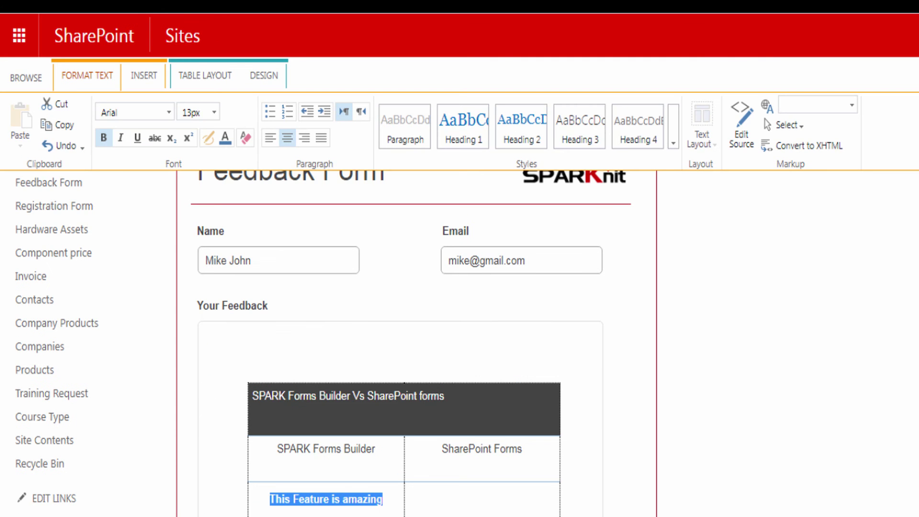
left_click(387, 505)
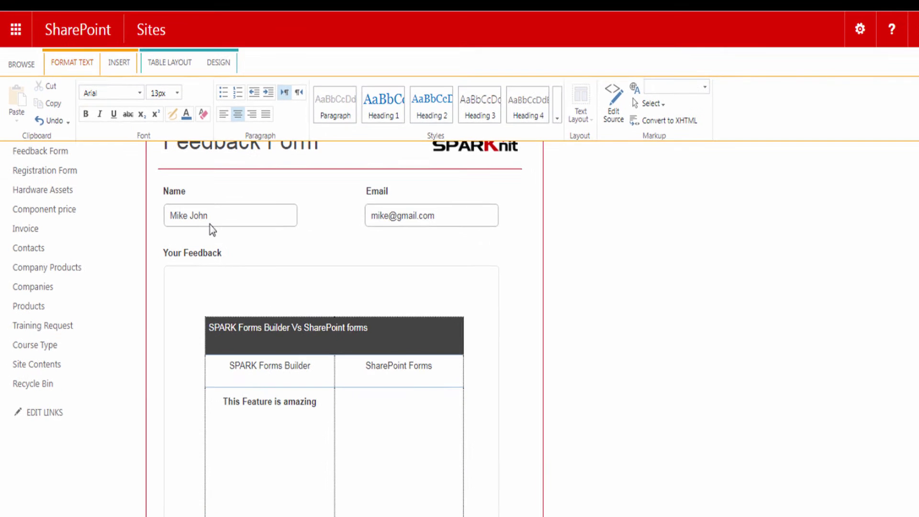
- Insert SparkFormBuilder2.png via Picture > From Computer into the cell below 'This Feature is amazing'
left_click(120, 61)
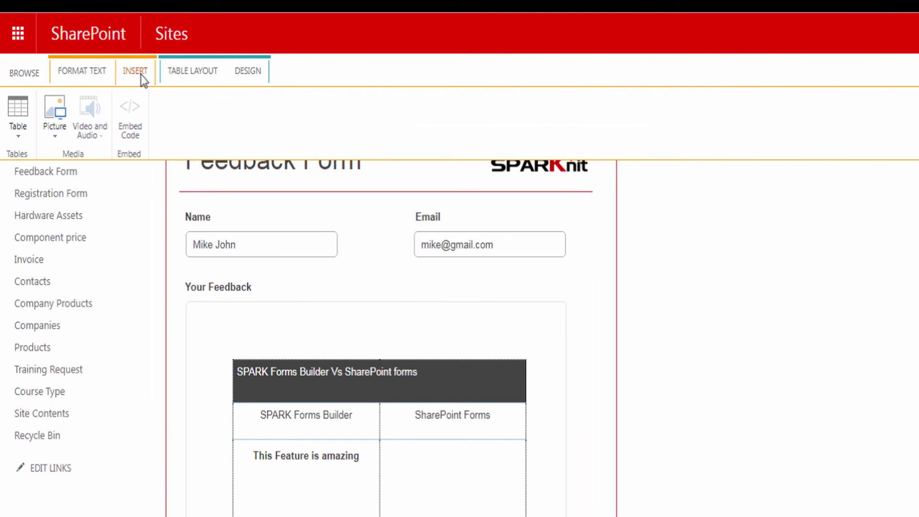
left_click(58, 125)
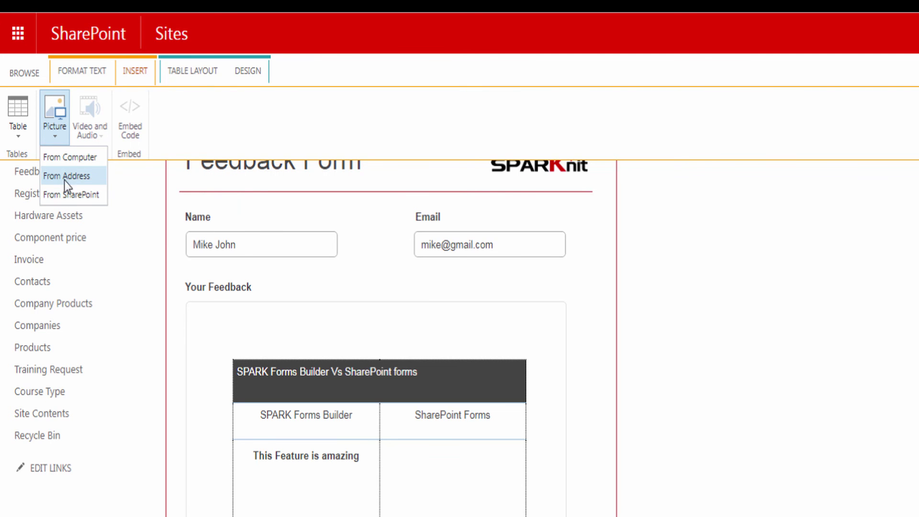
left_click(70, 159)
left_click(565, 246)
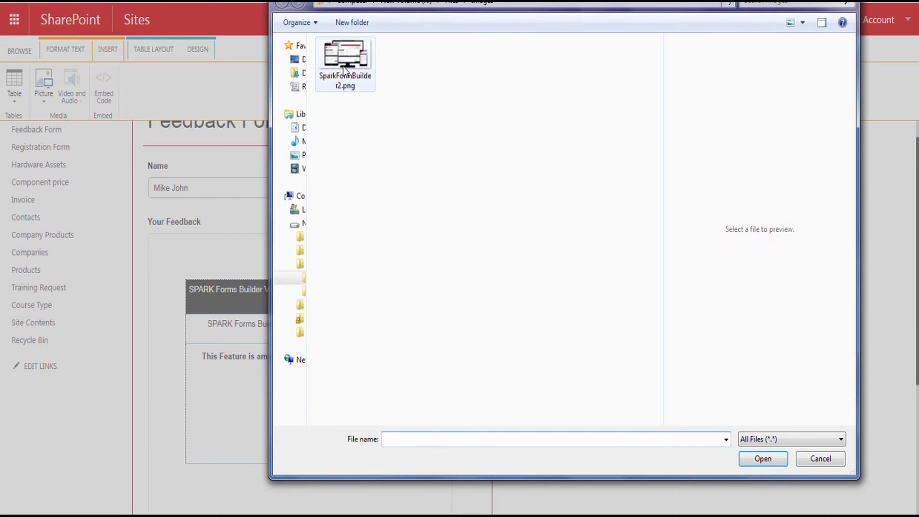
left_click(431, 91)
left_click(754, 461)
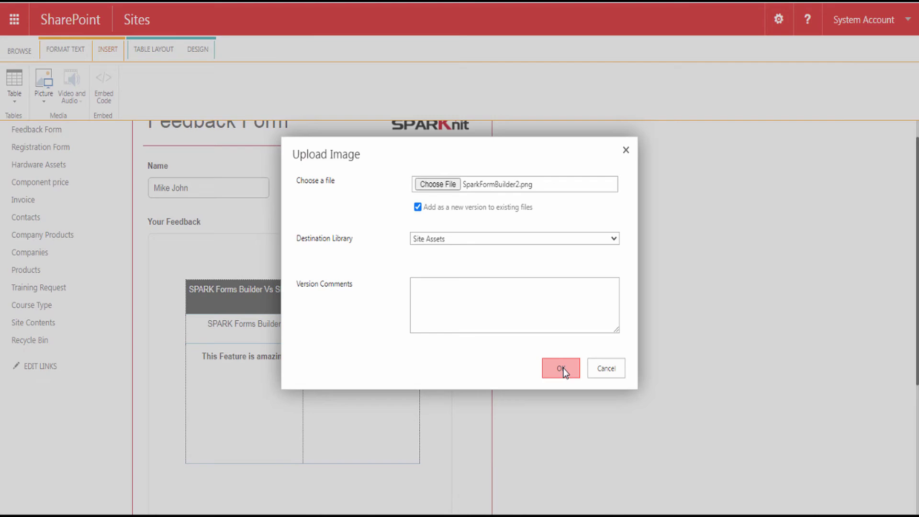
left_click(561, 368)
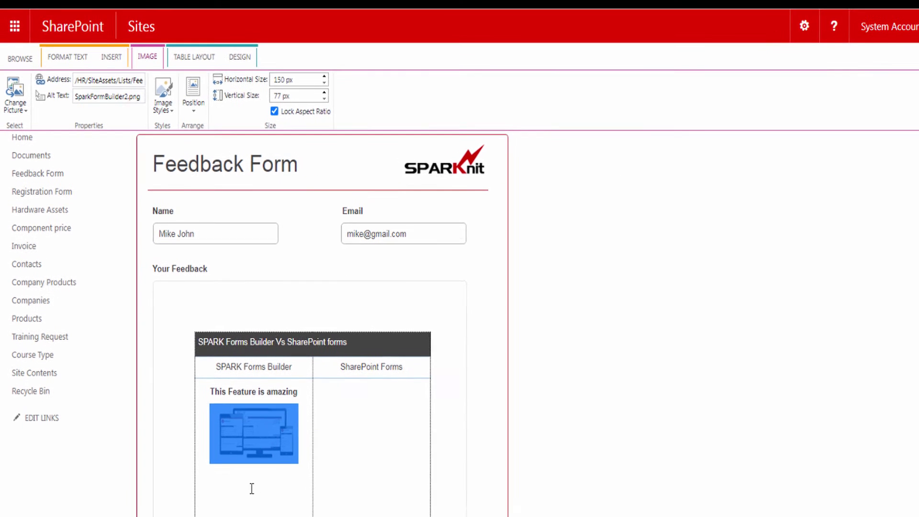
left_click(249, 474)
left_click(75, 59)
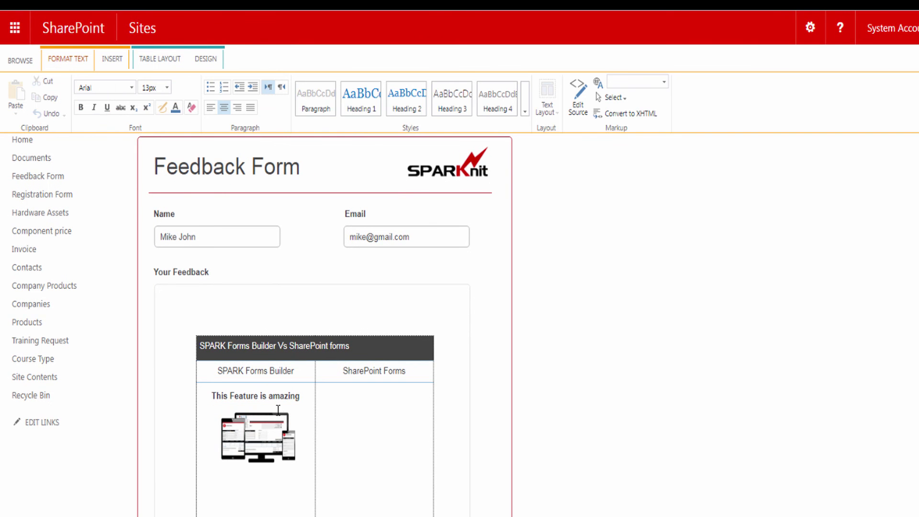
left_click(577, 103)
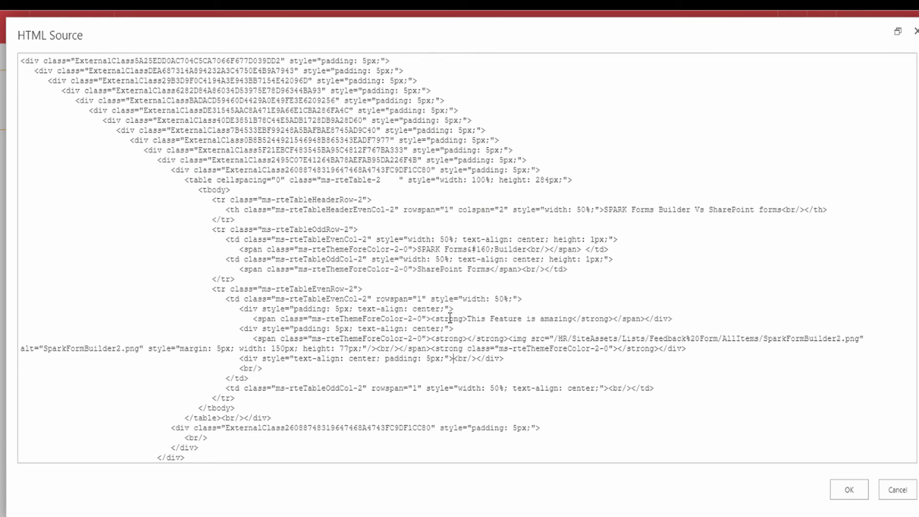
left_click(893, 493)
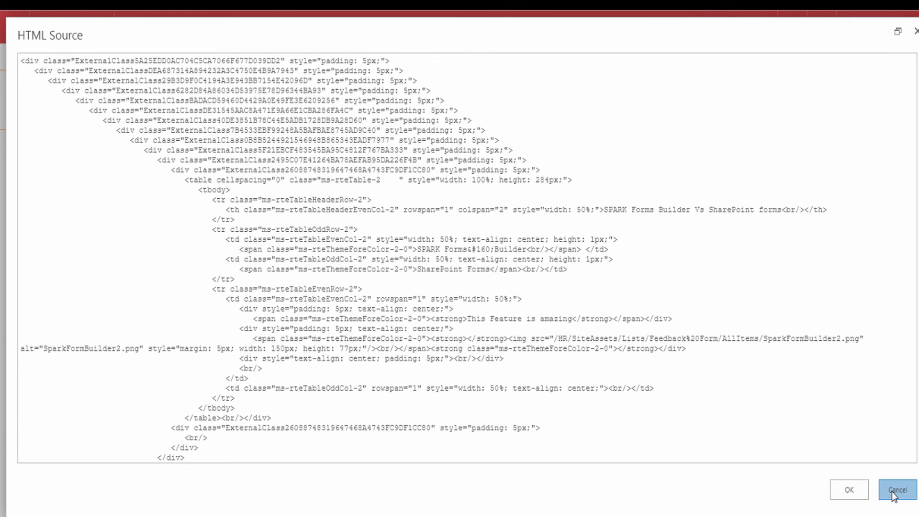
left_click(295, 391)
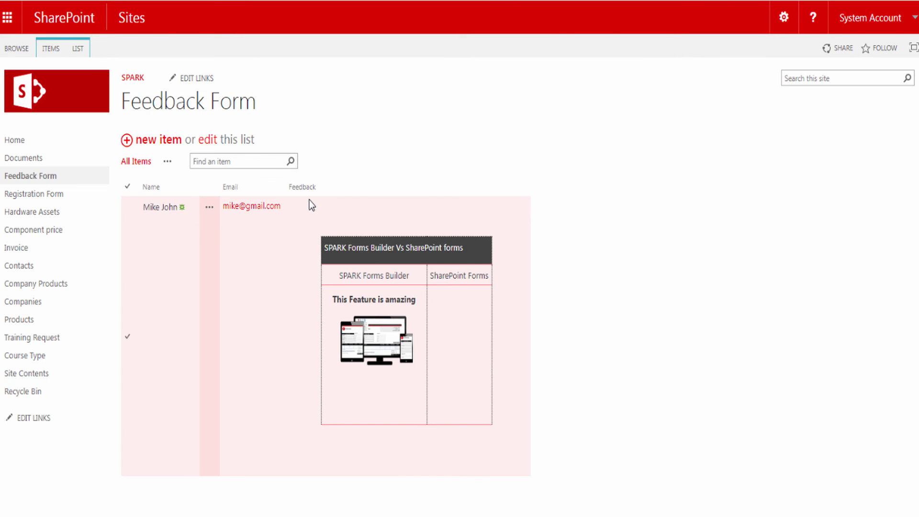
- Reopen the newly submitted feedback item and activate its Your Feedback editor with the Insert tools
left_click(160, 209)
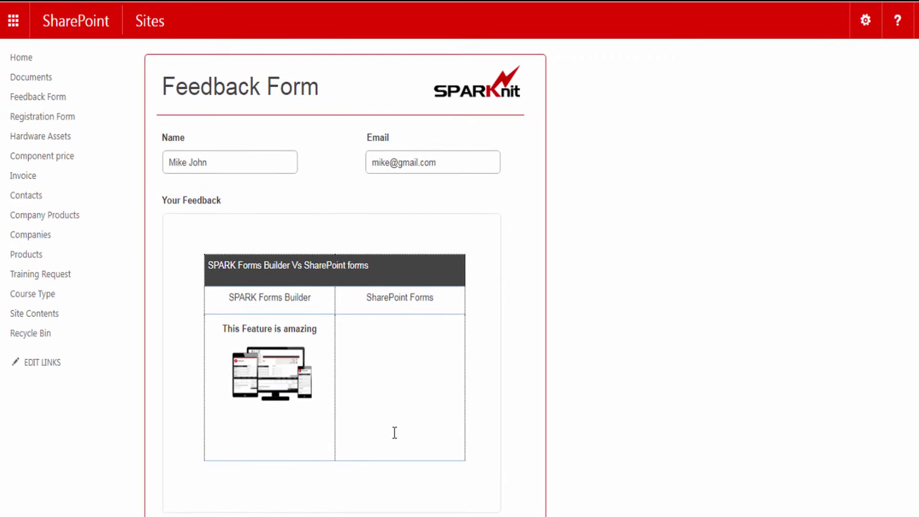
left_click(400, 456)
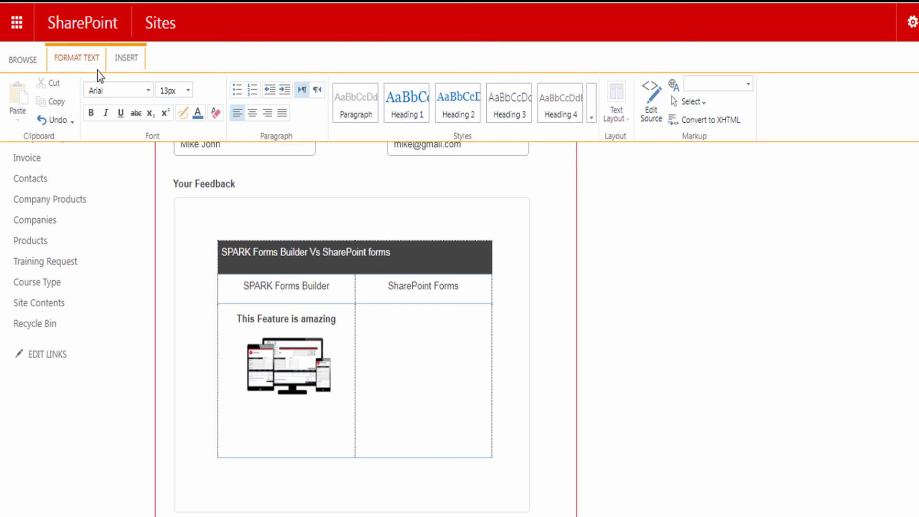
left_click(126, 59)
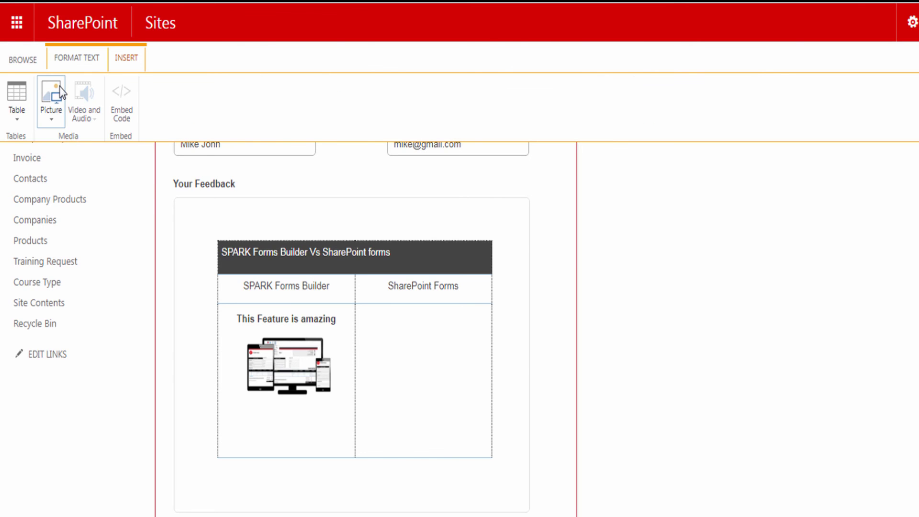